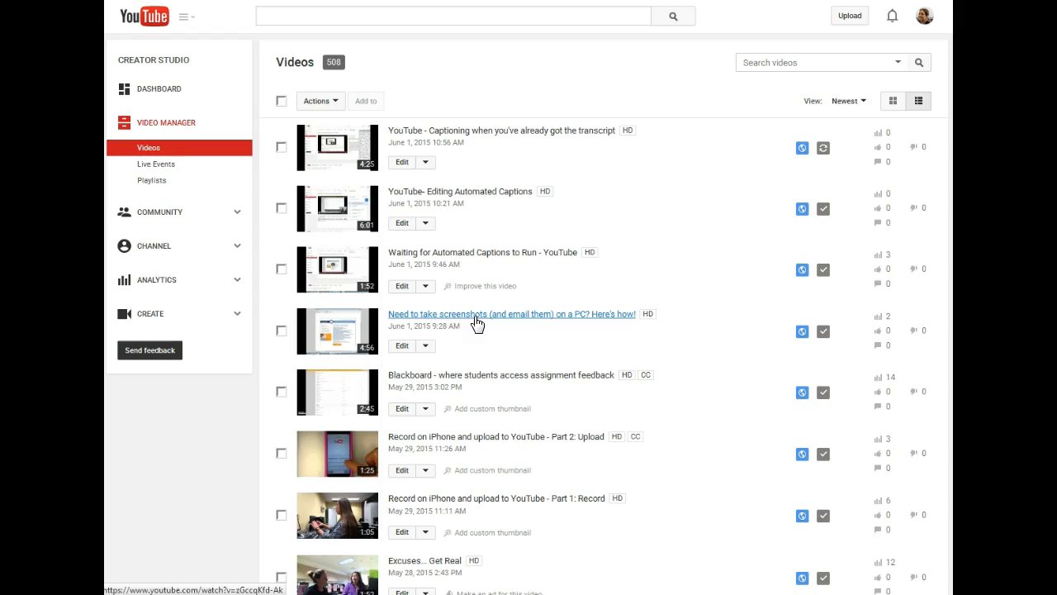
- Open the 'Need to take screenshots (and email them) on a PC? Here's how!' video, pause it, and go to its captions page
click(501, 319)
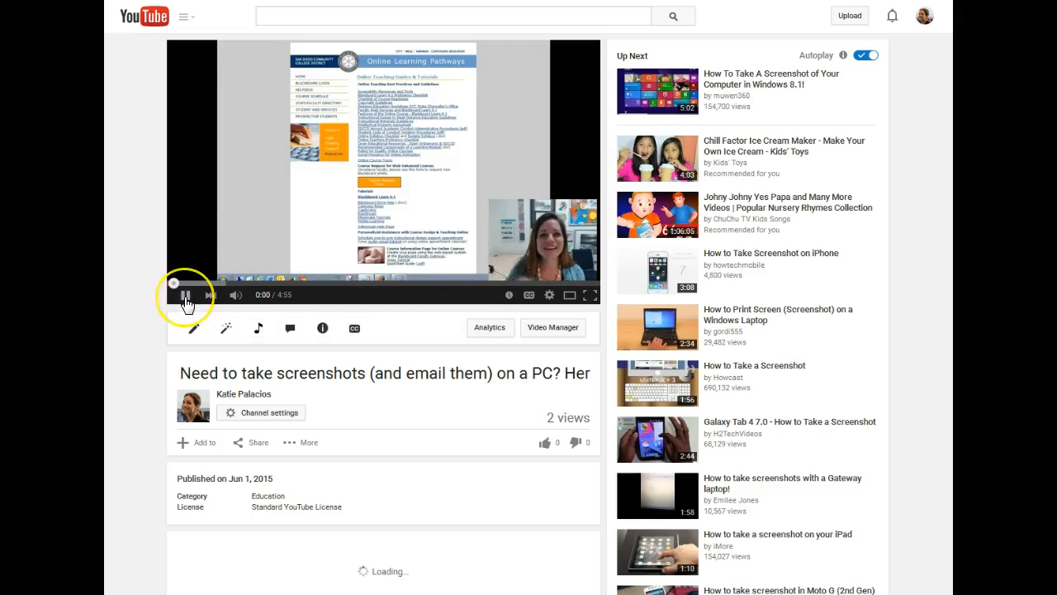
click(186, 297)
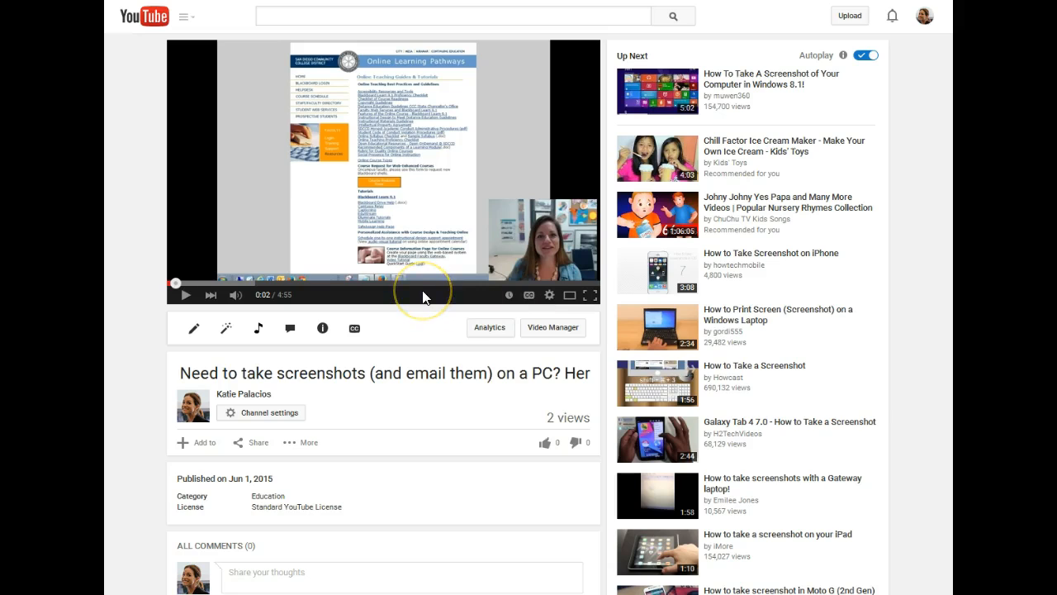
click(355, 331)
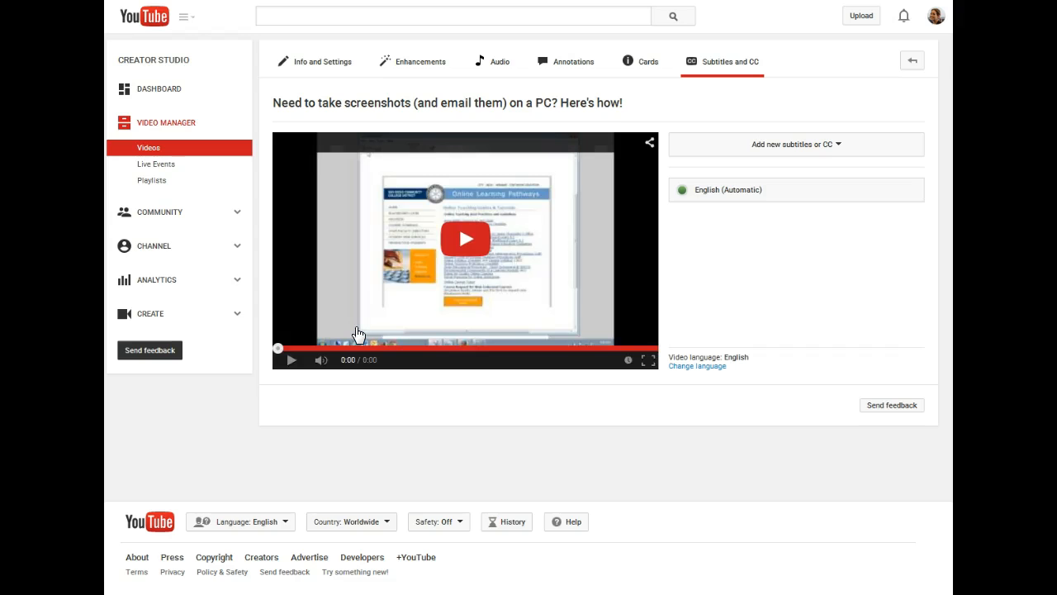
- Add new English subtitles using the Transcribe and set timings method
click(753, 197)
click(800, 149)
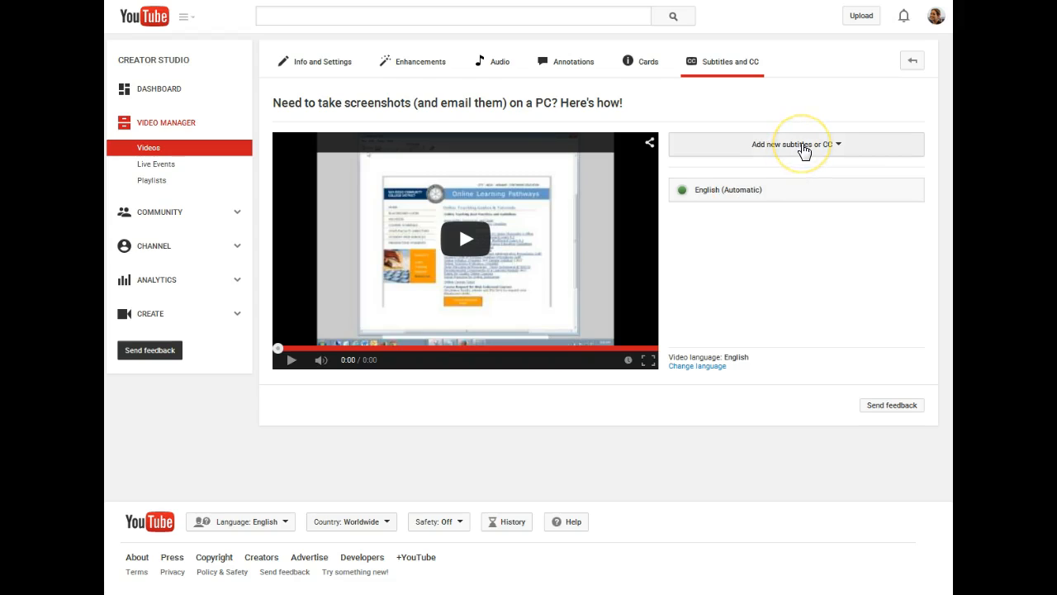
click(796, 152)
click(794, 152)
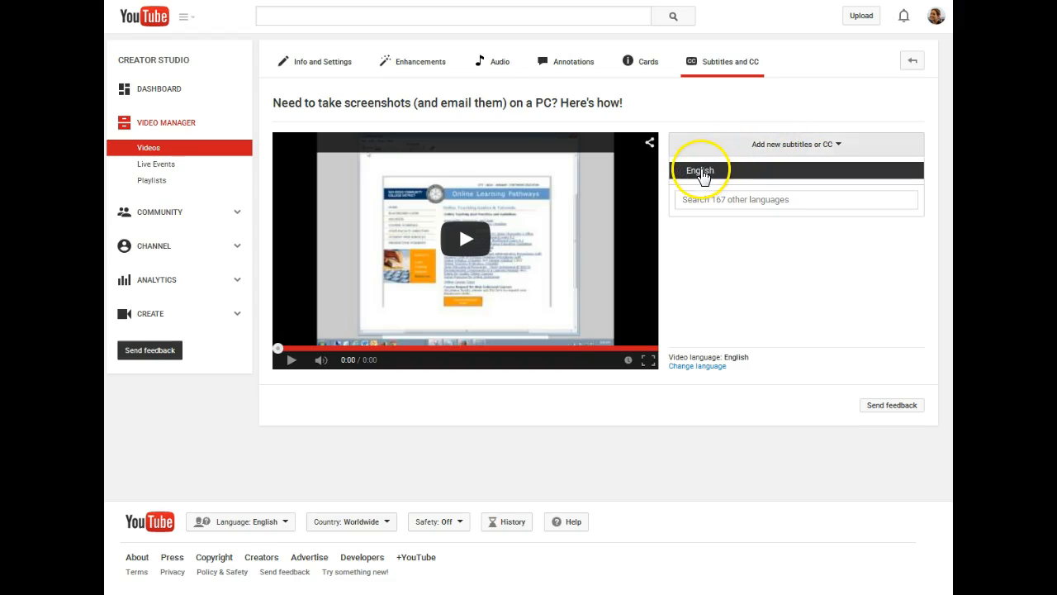
click(702, 174)
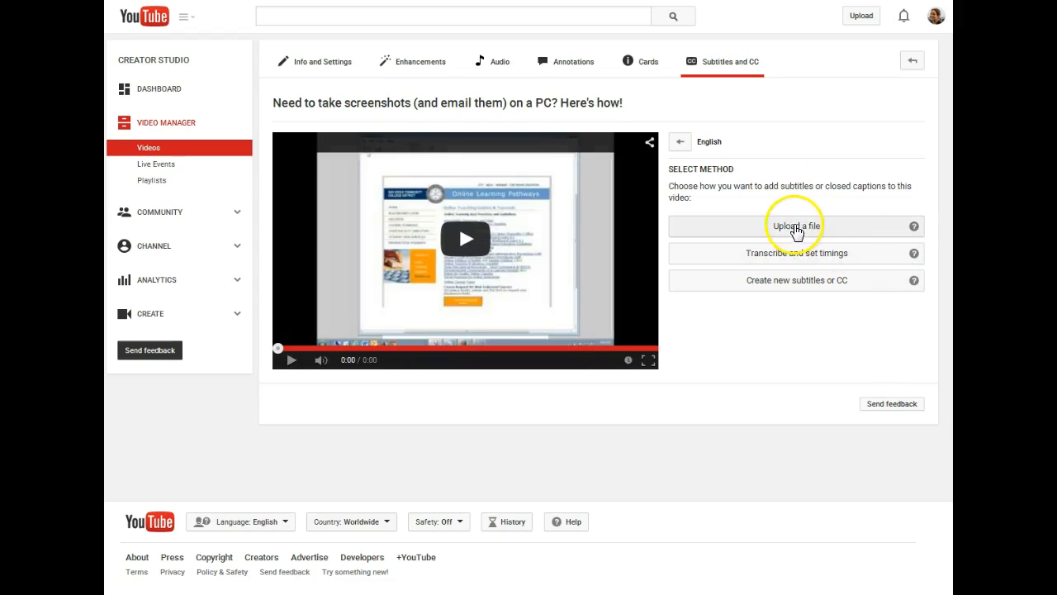
click(824, 256)
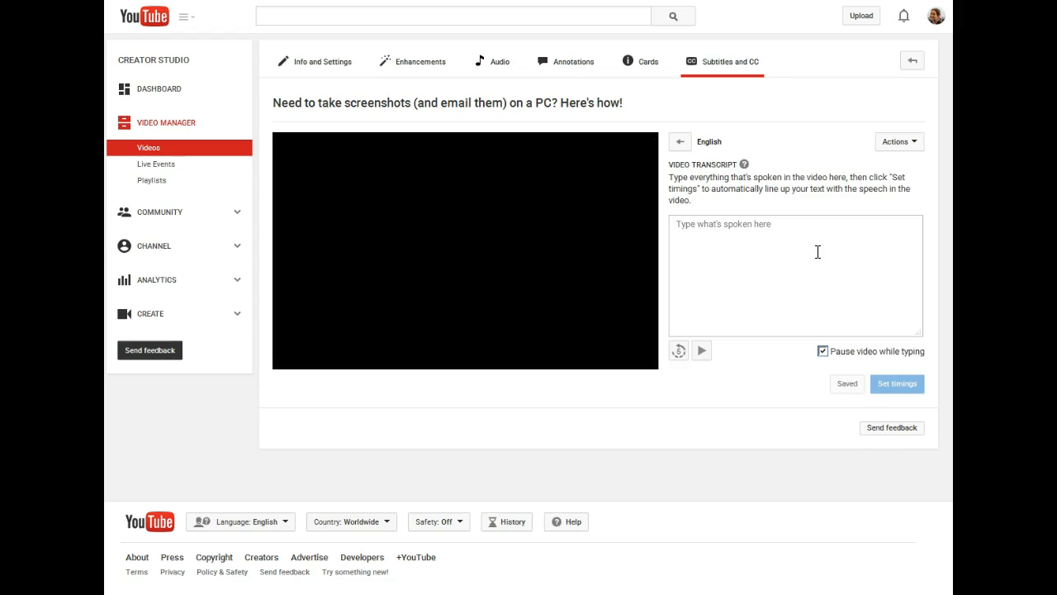
- Start the video transcript with the speaker's greeting and name, followed by 'In my job, I take a lot of screenshots.'
click(818, 252)
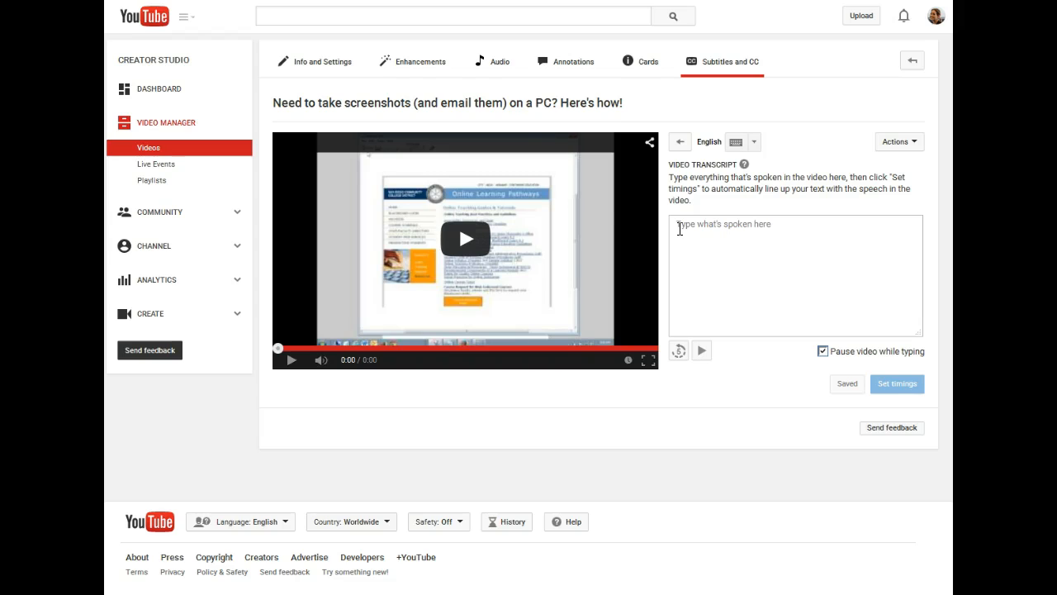
click(686, 234)
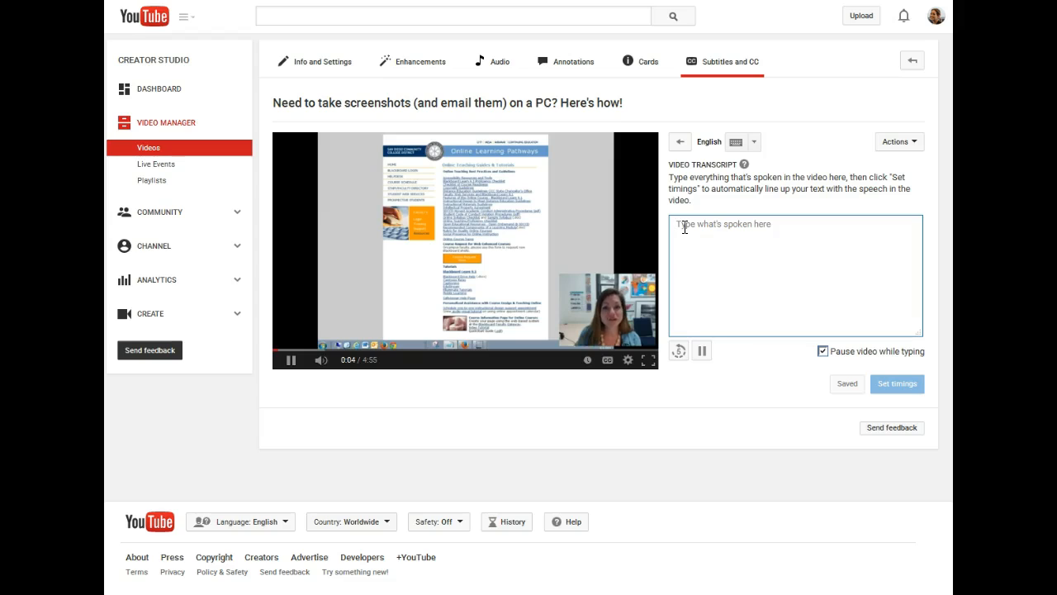
text(Hi)
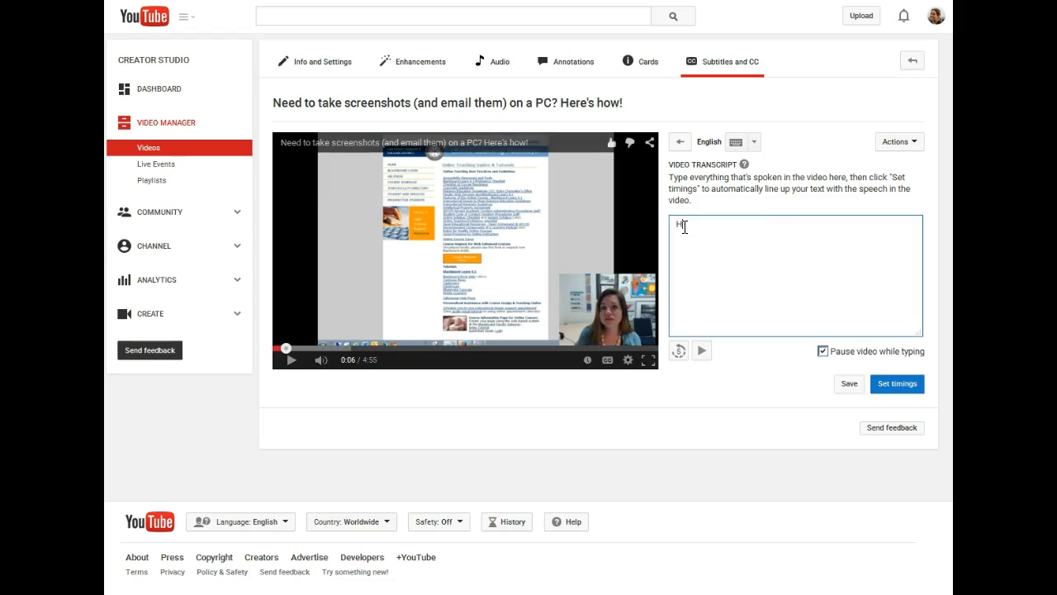
text( ev)
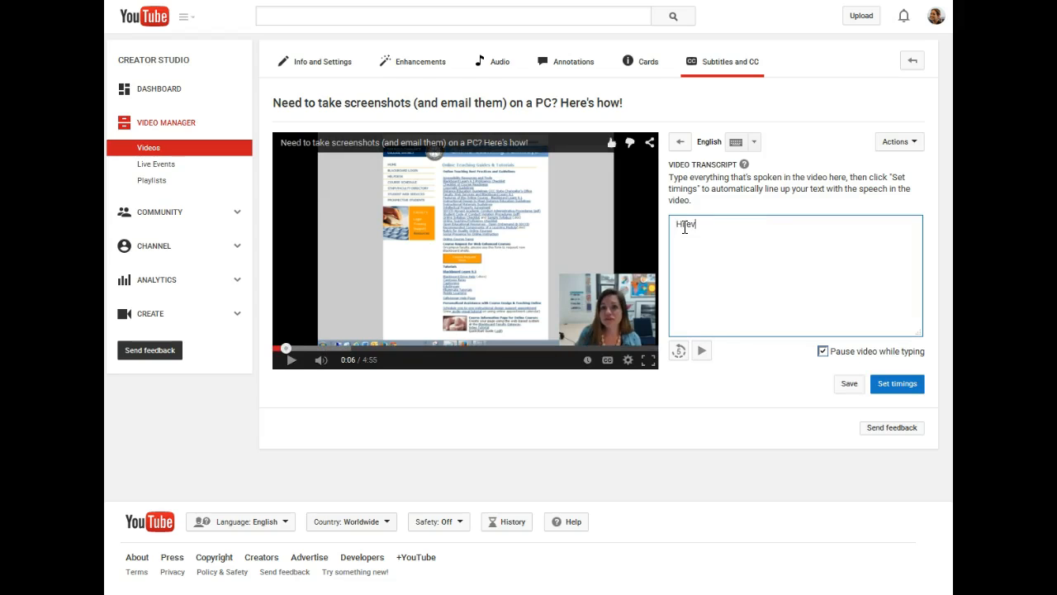
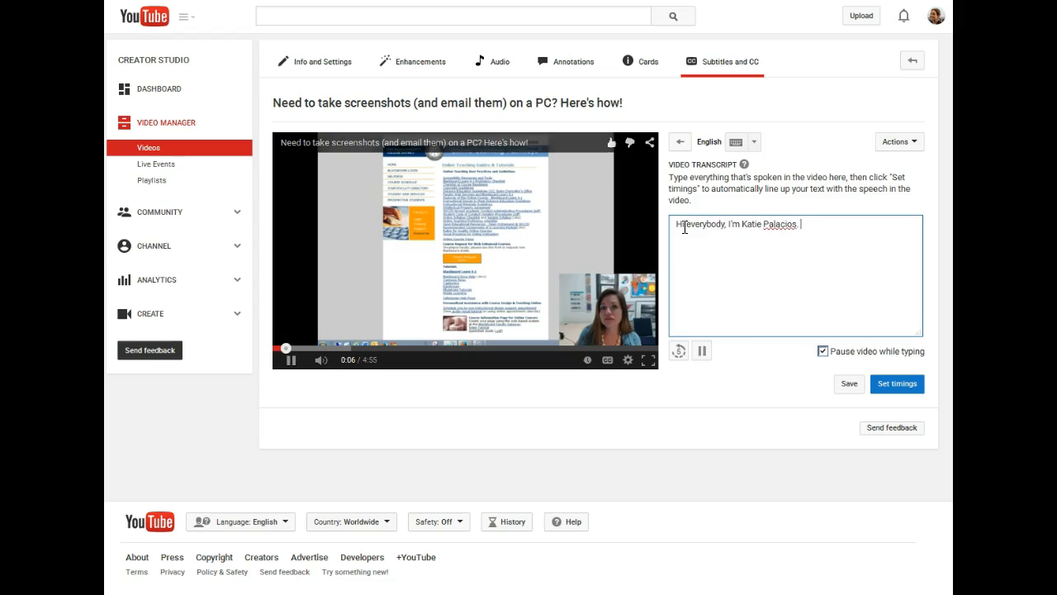
text(In my jobn)
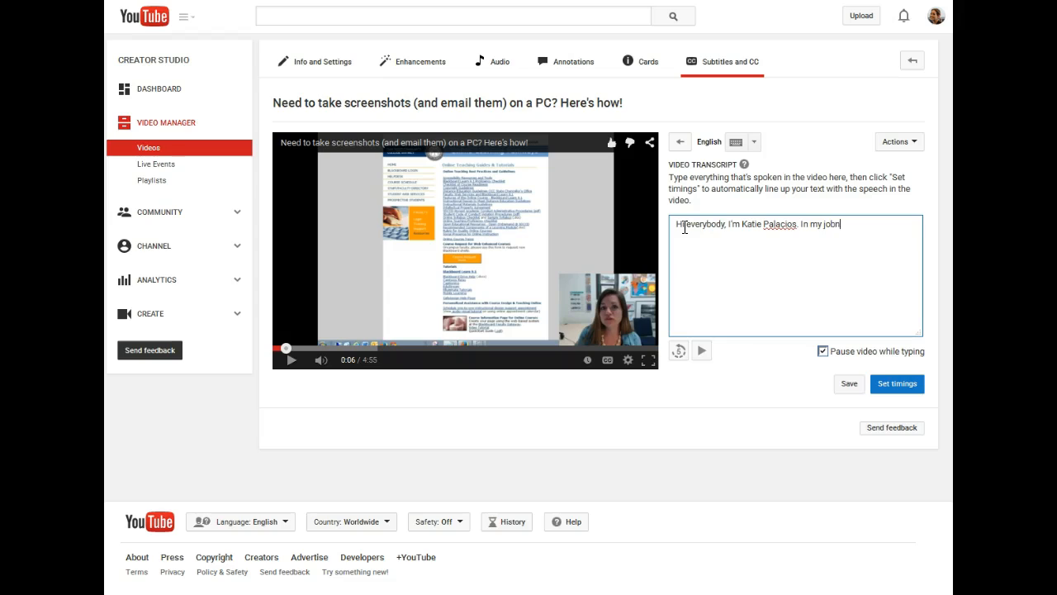
key(BackSpace)
key(BackSpace)
key(BackSpace)
text(, I take a lot of screenshots.)
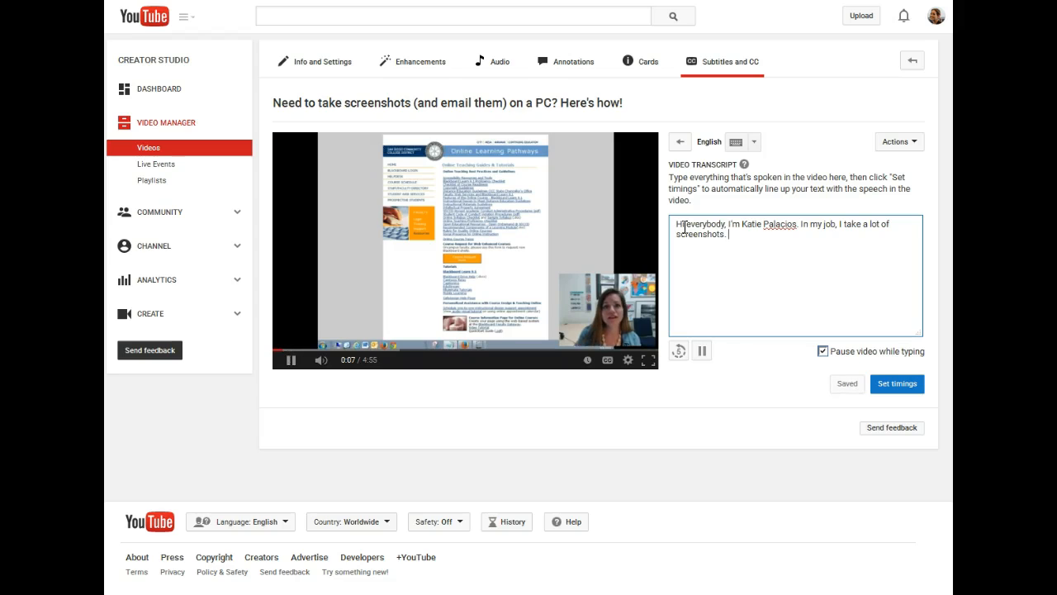
text( There's a lot of tools out there that are available for doing this)
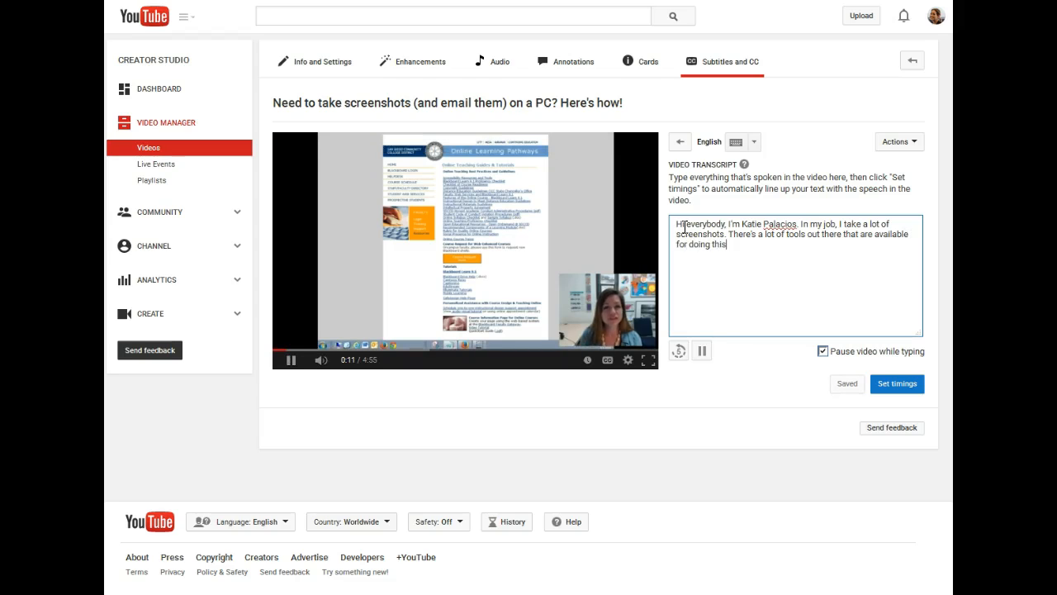
text(, with different sets of features.)
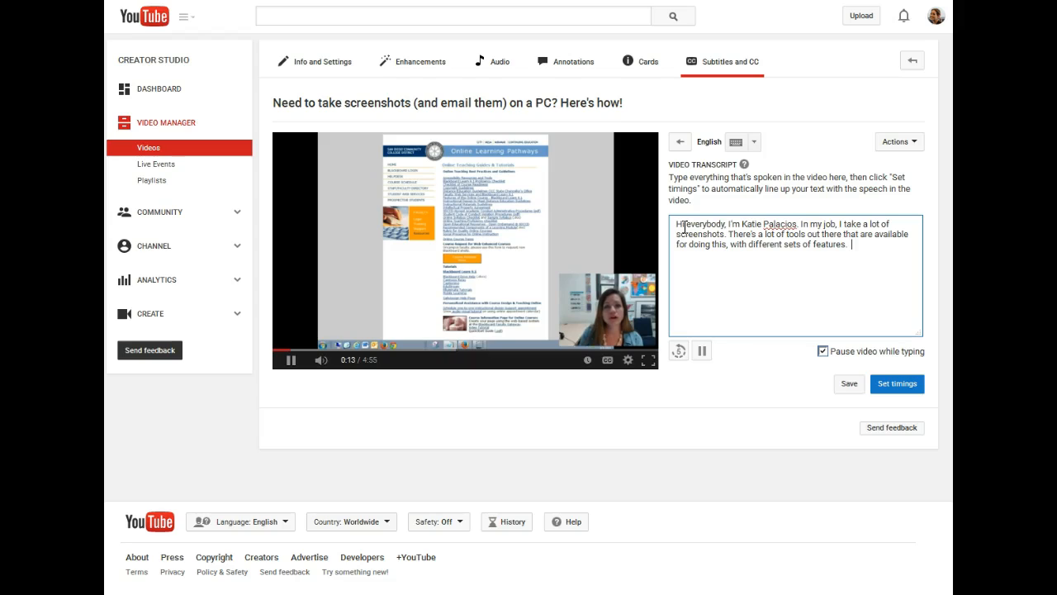
- Continue the transcript with 'There's a lot of tools out there that are available for doing this, with different sets of features, but there's one that comes built-in on Windows'
key(BackSpace)
text(but)
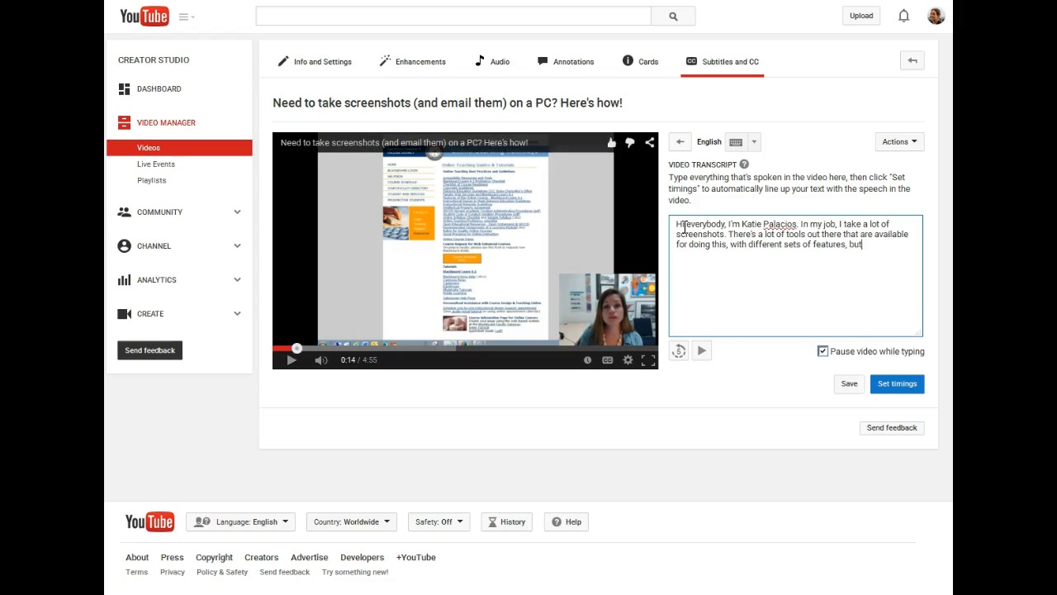
text( there's one that comes built-in on Win)
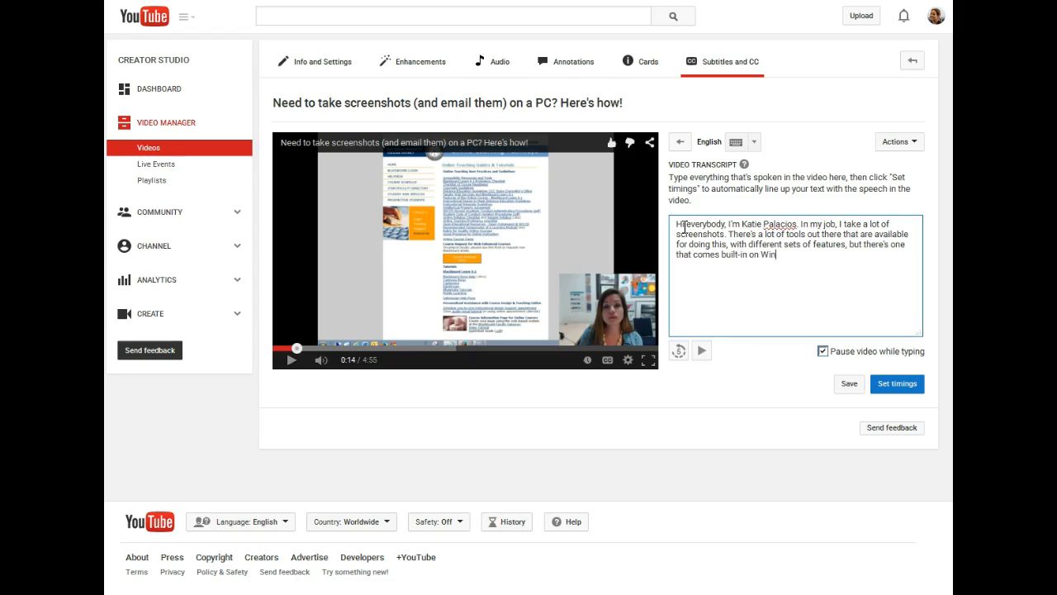
text(dows)
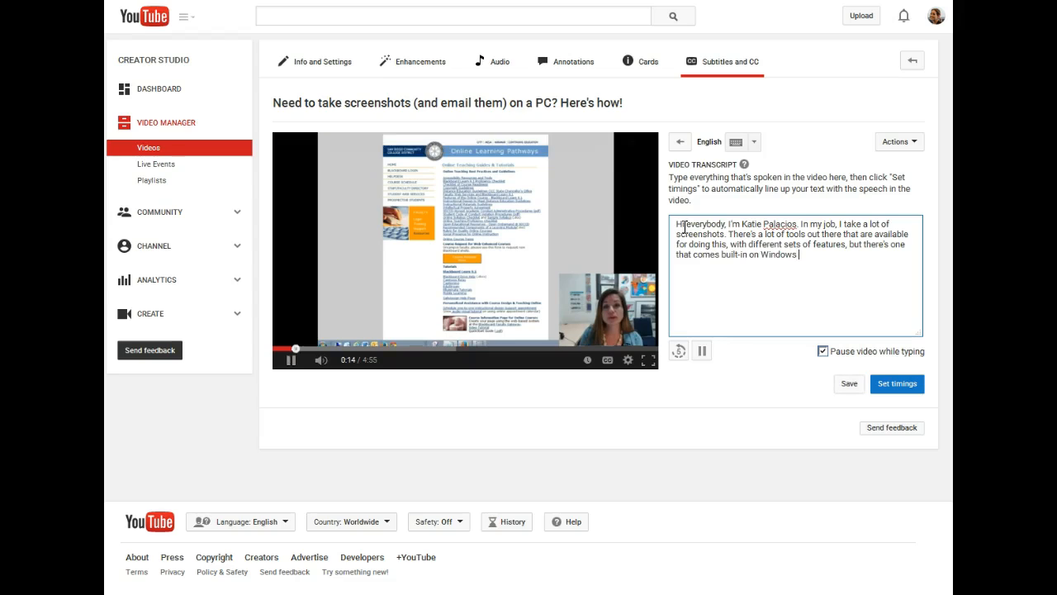
text( PC m)
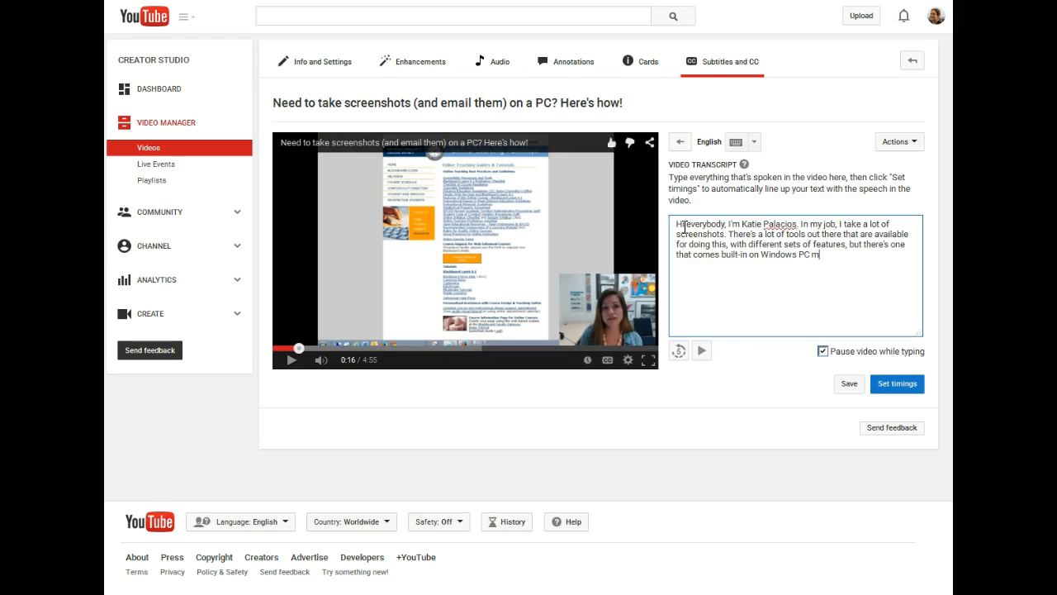
text(achines)
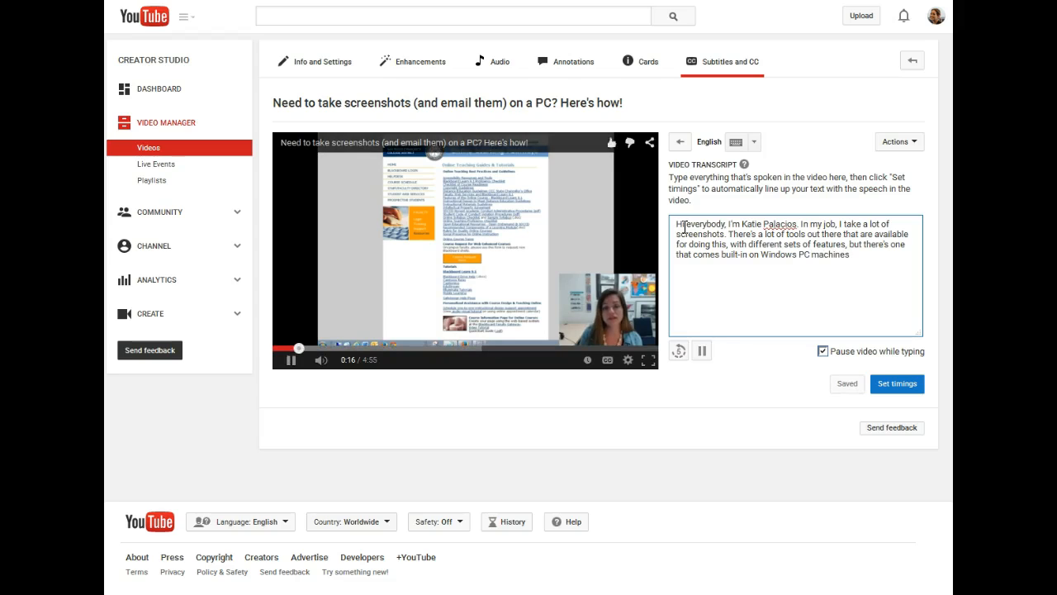
text( that's c)
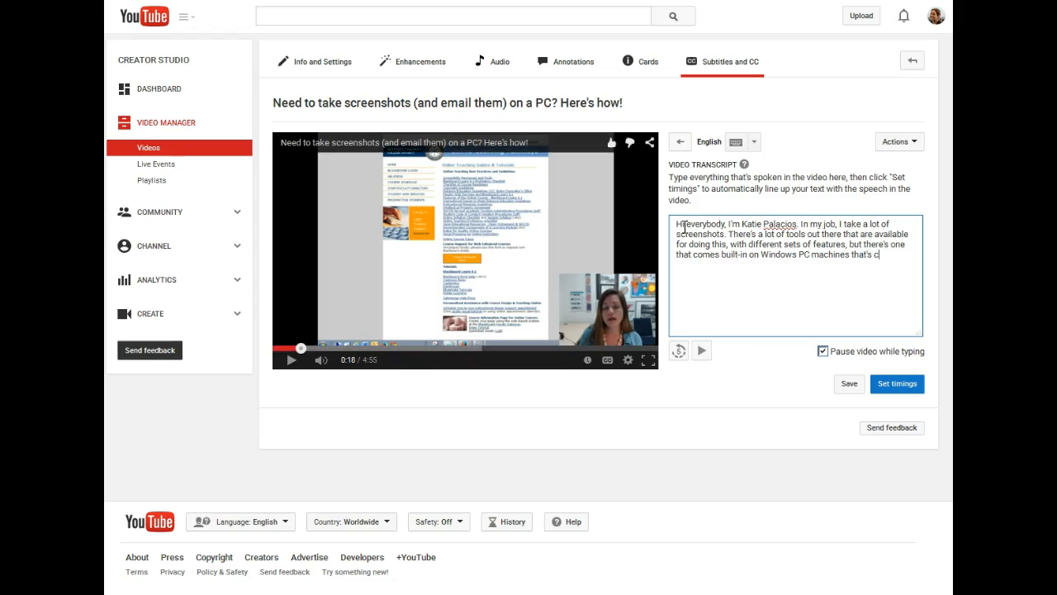
text(alled the Snipping Tool.)
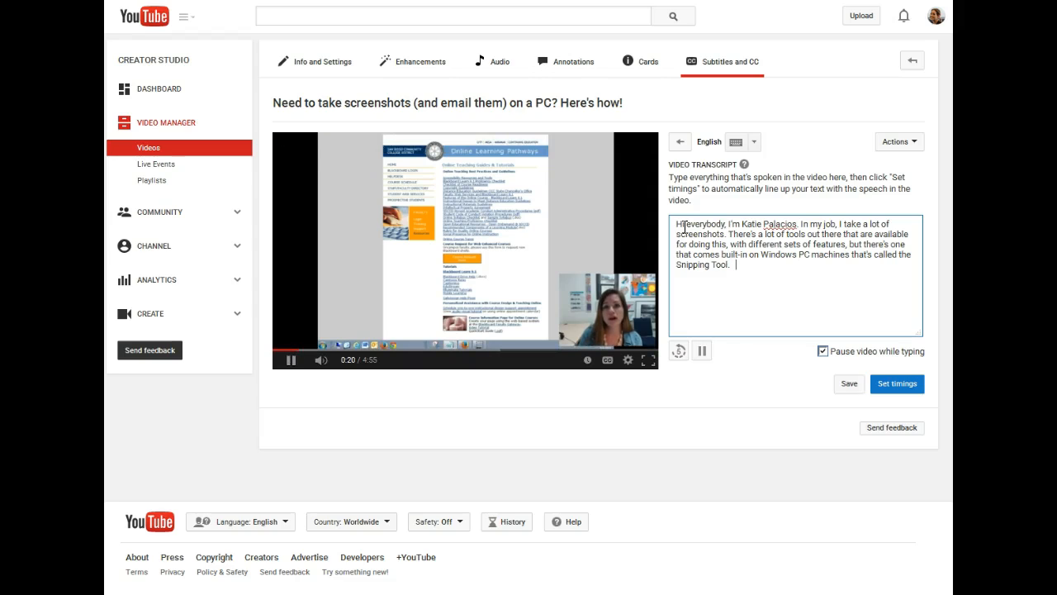
- Finish the passage with 'PC machines that's called the Snipping Tool. And that's free and I want to show you how you can use that. It's pretty handy.'
text(And that's free and I want to)
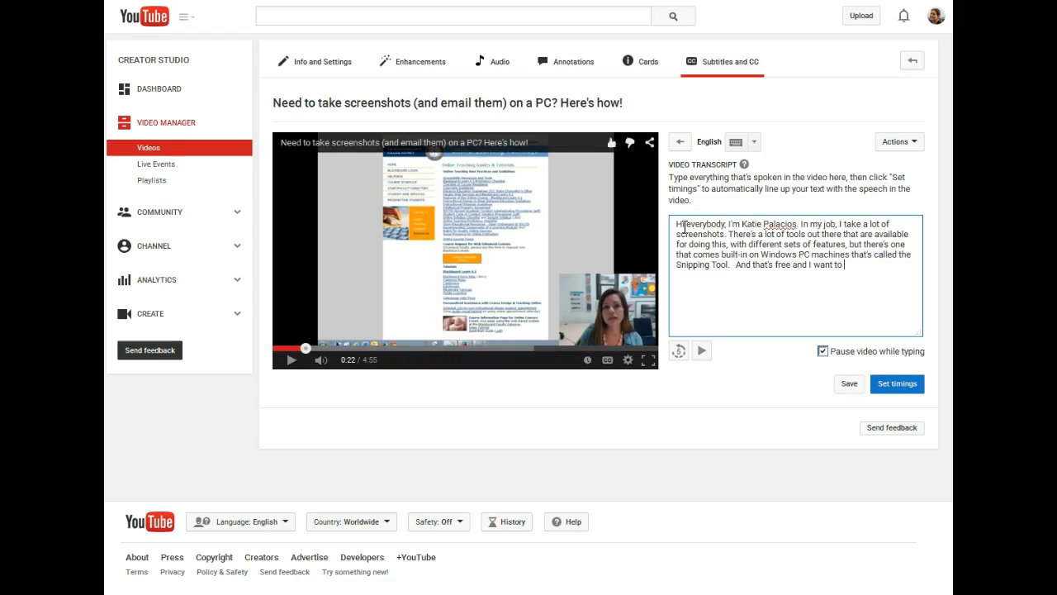
text( you can use that.)
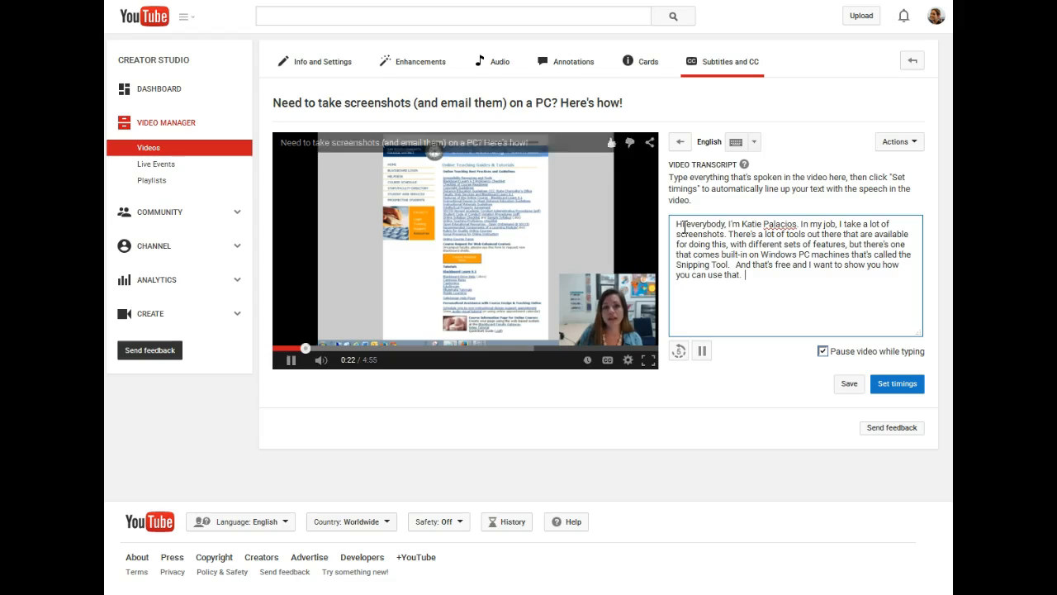
text(  It's pretty handy.)
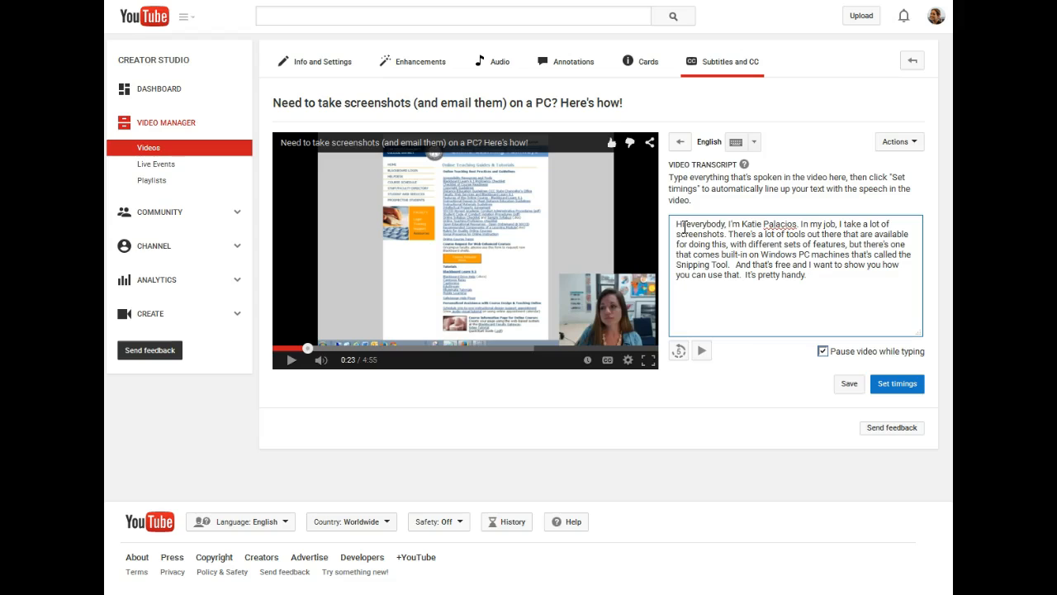
- Pause the video and copy the entire transcript text
click(701, 354)
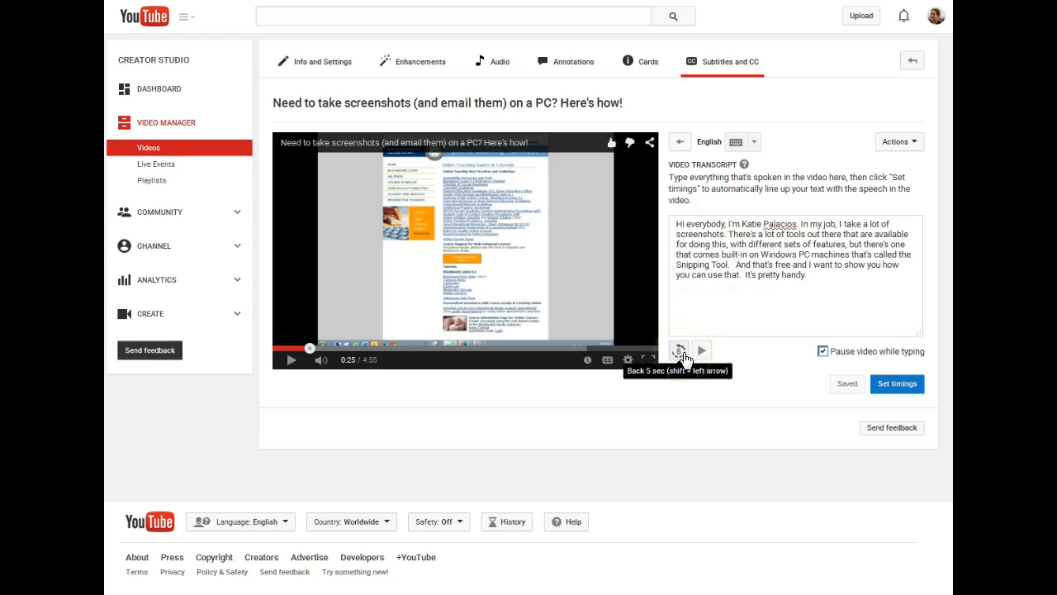
click(810, 278)
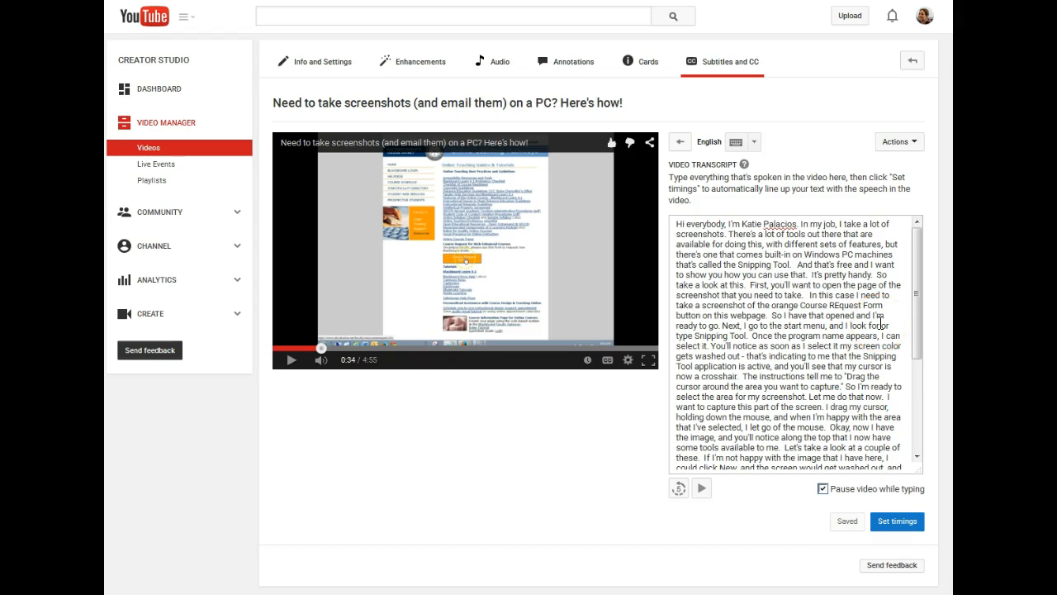
drag(918, 281, 908, 255)
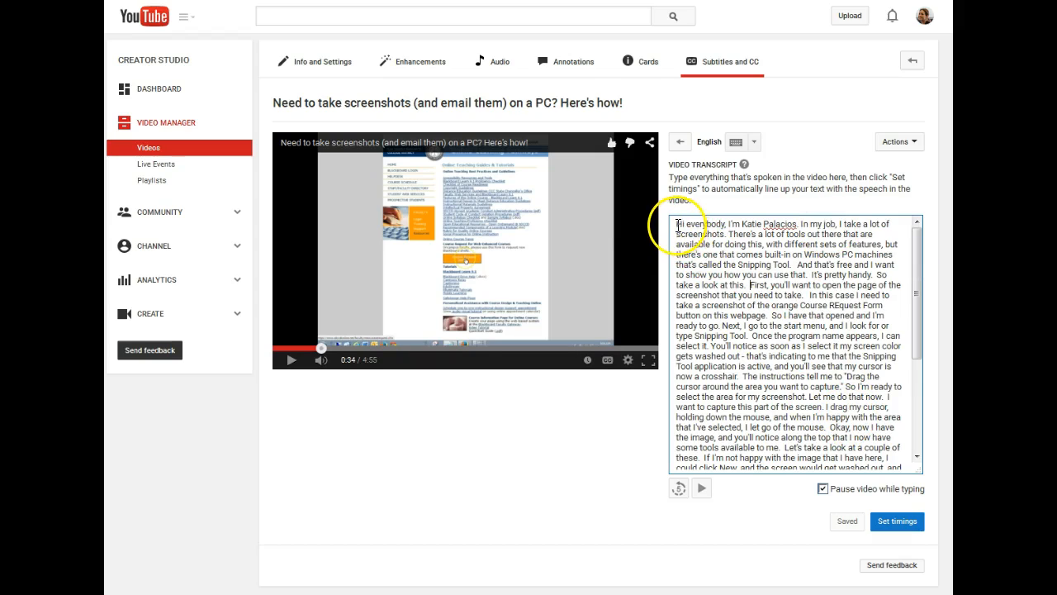
drag(677, 224, 802, 519)
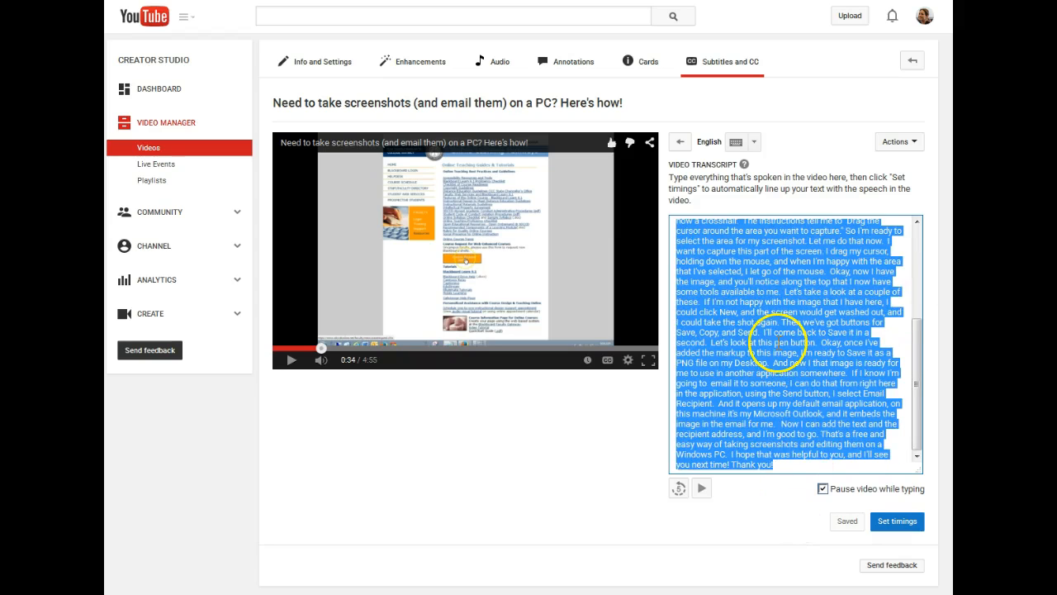
right_click(776, 343)
click(817, 388)
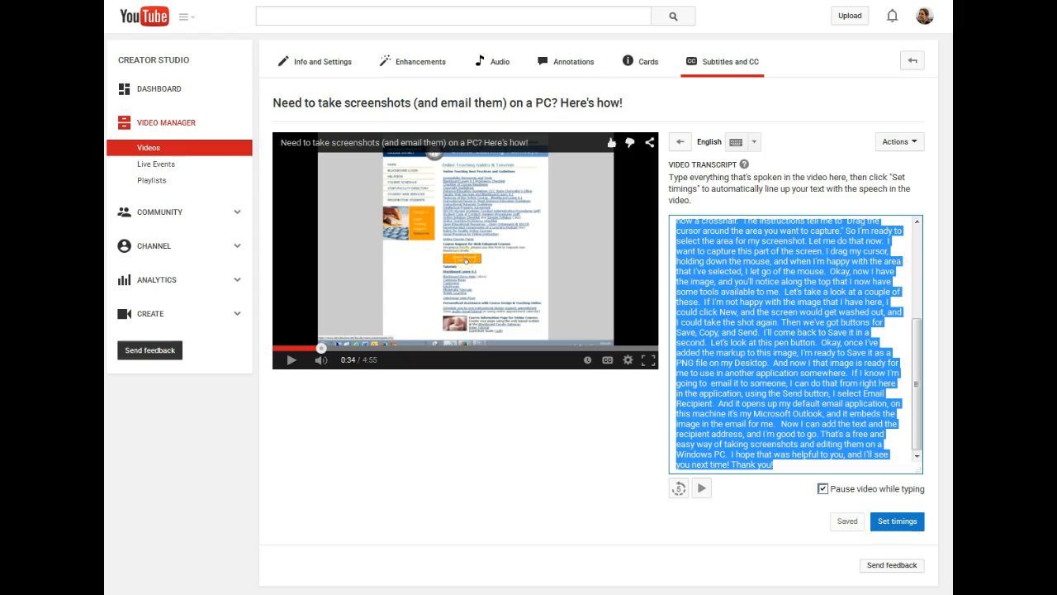
- Paste the copied transcript into a new Notepad document and save it as script.txt in the youtube-captioning-2015 folder
drag(779, 47, 424, 47)
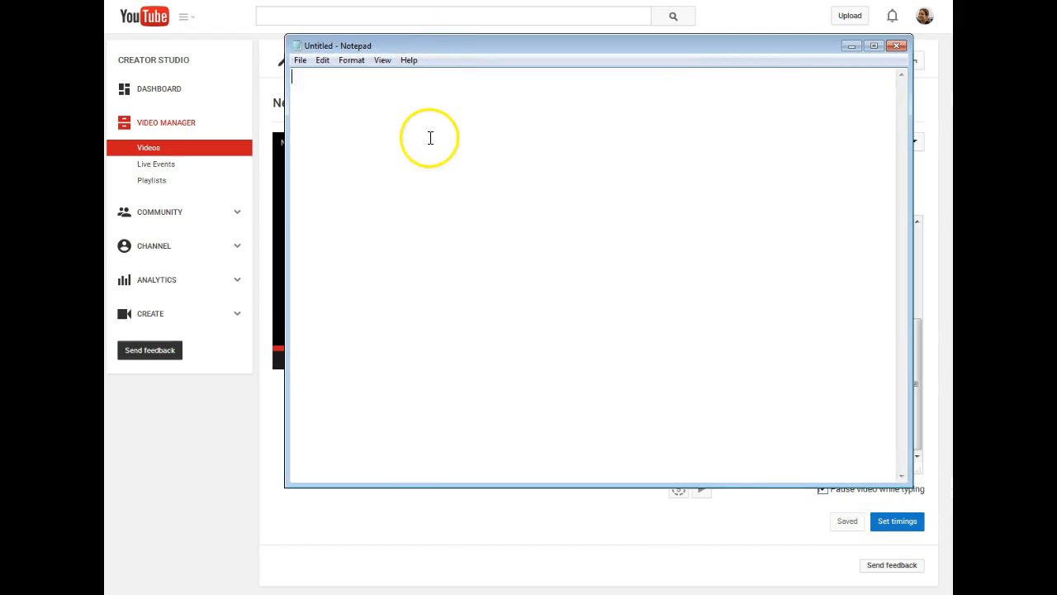
key(ctrl+v)
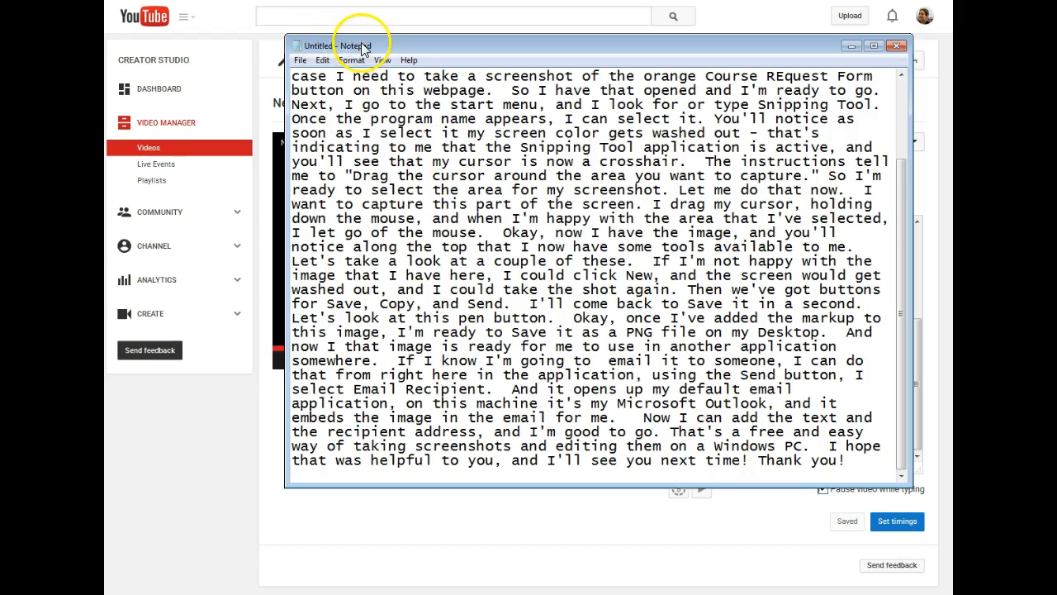
click(300, 61)
click(319, 120)
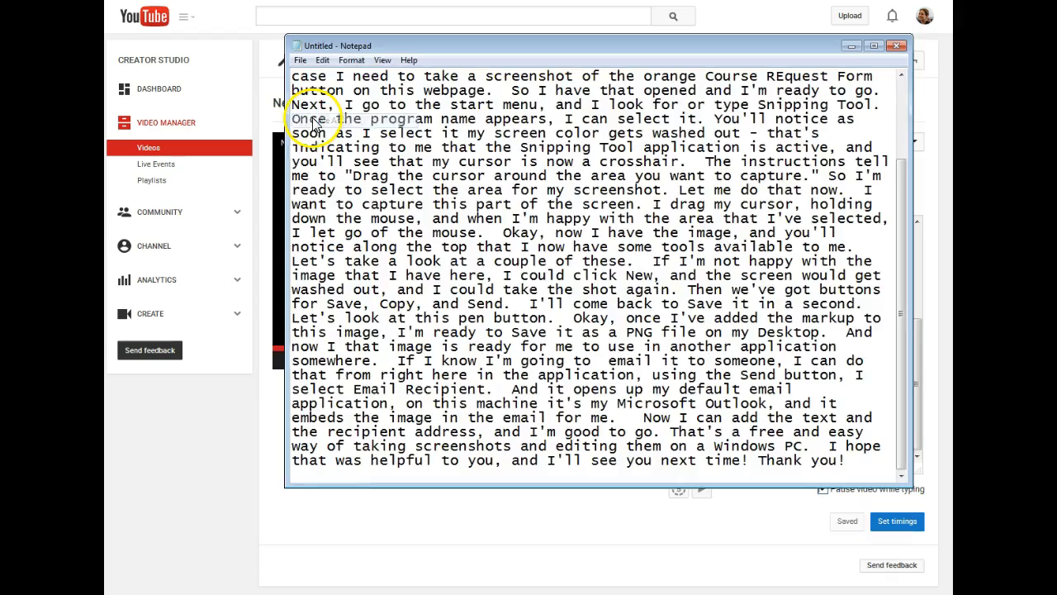
click(374, 525)
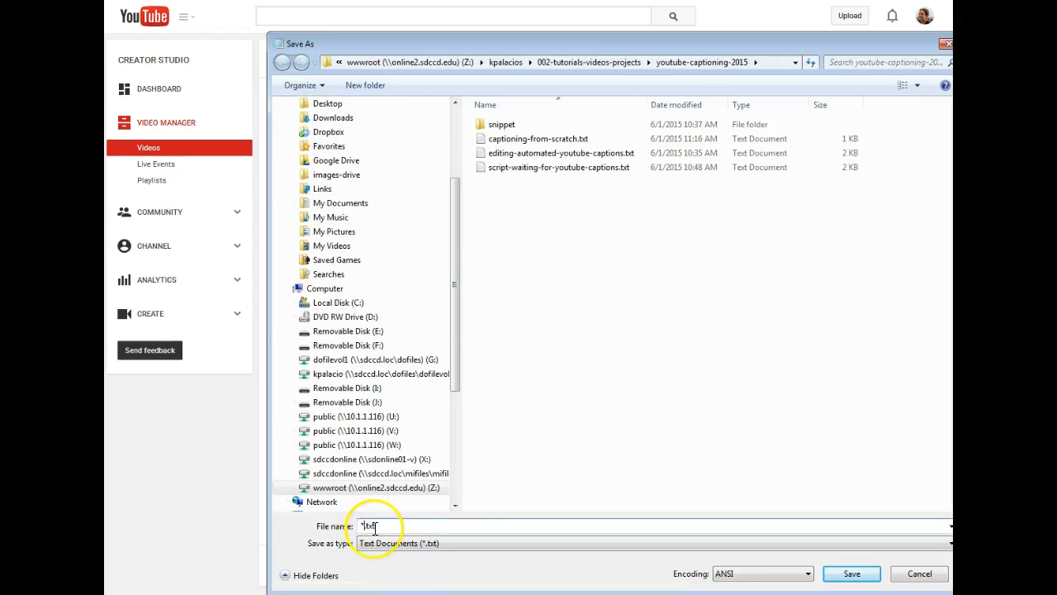
click(850, 572)
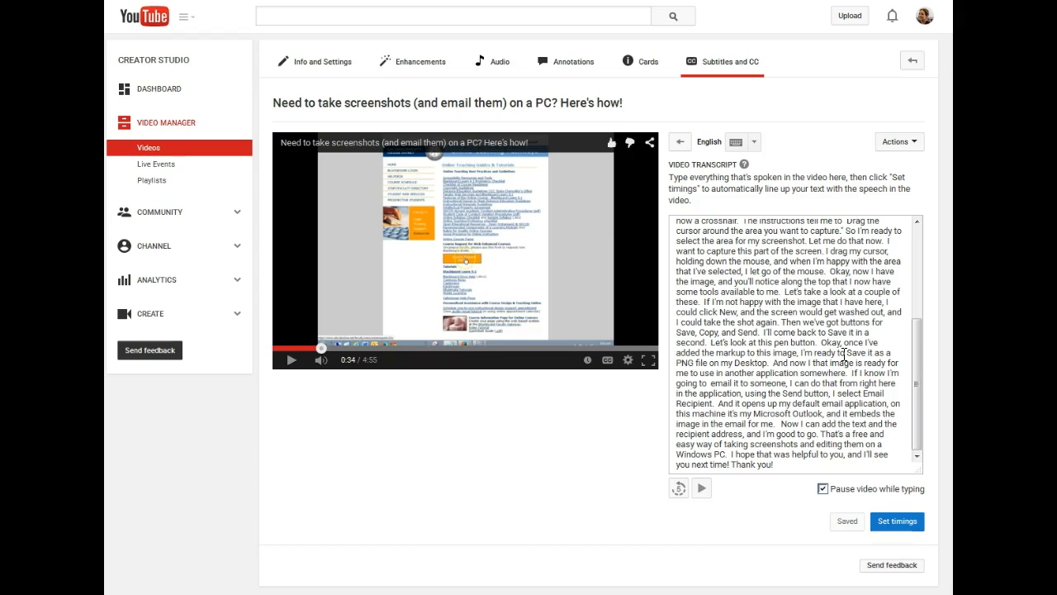
- Review the end of the transcript while playing the video's final seconds
click(918, 346)
key(ctrl+a)
click(853, 377)
drag(918, 365, 887, 429)
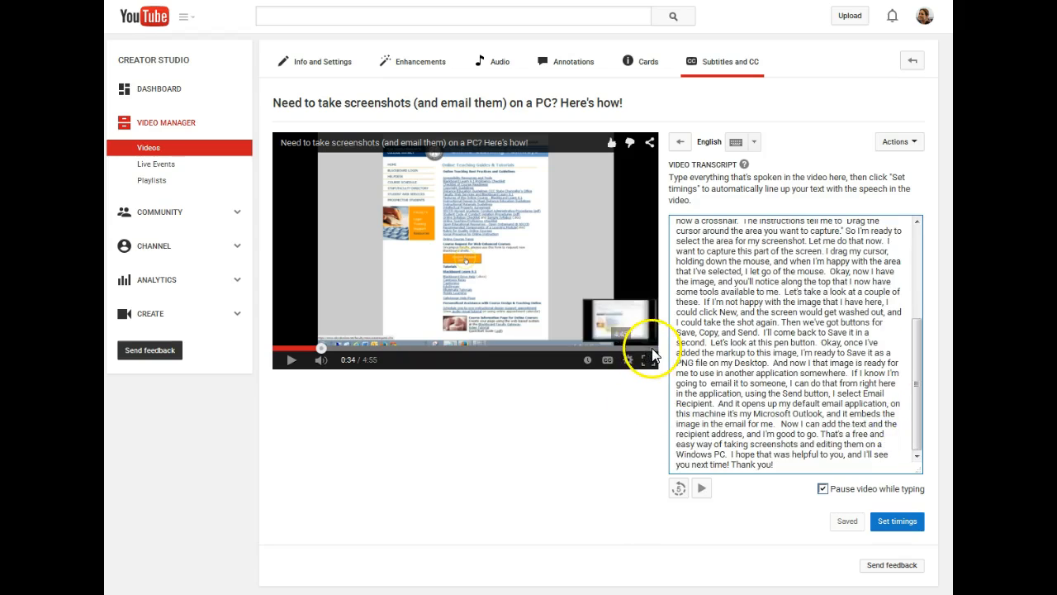
click(649, 348)
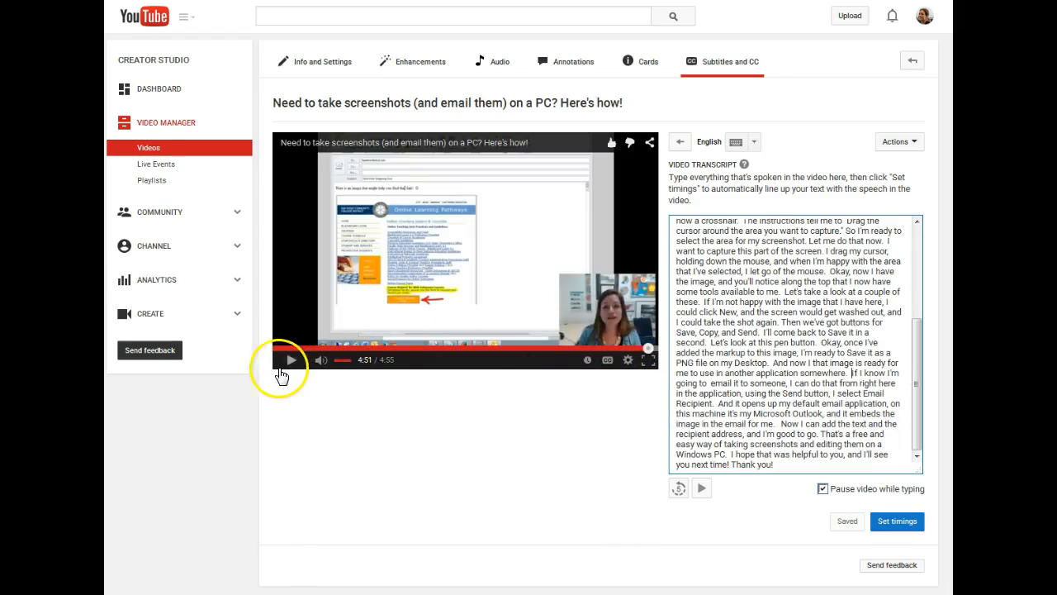
click(291, 361)
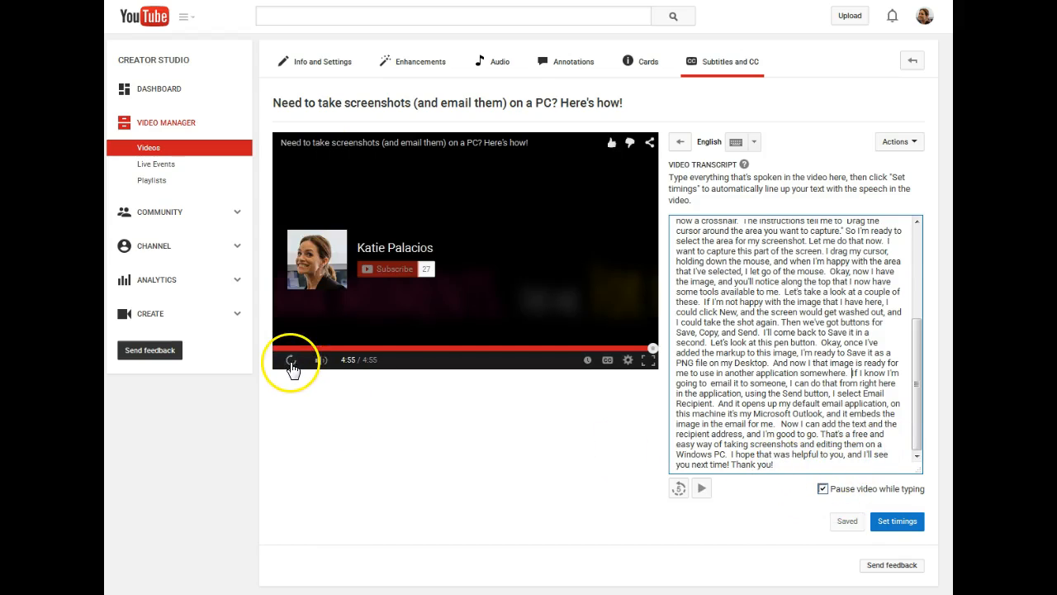
- Set timings for the transcript, open the timed English track and publish the subtitles
click(901, 525)
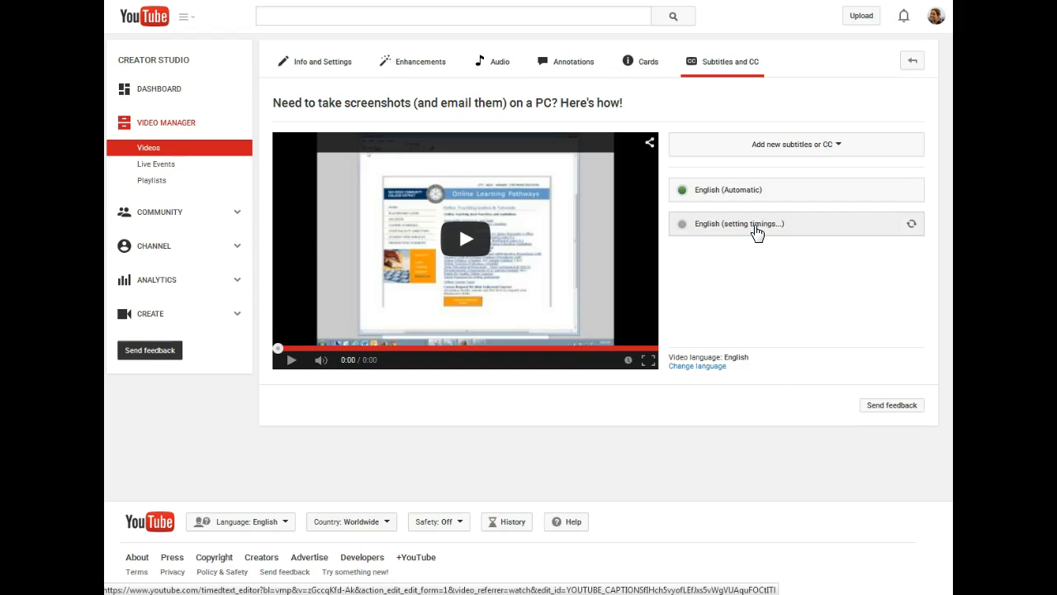
click(732, 303)
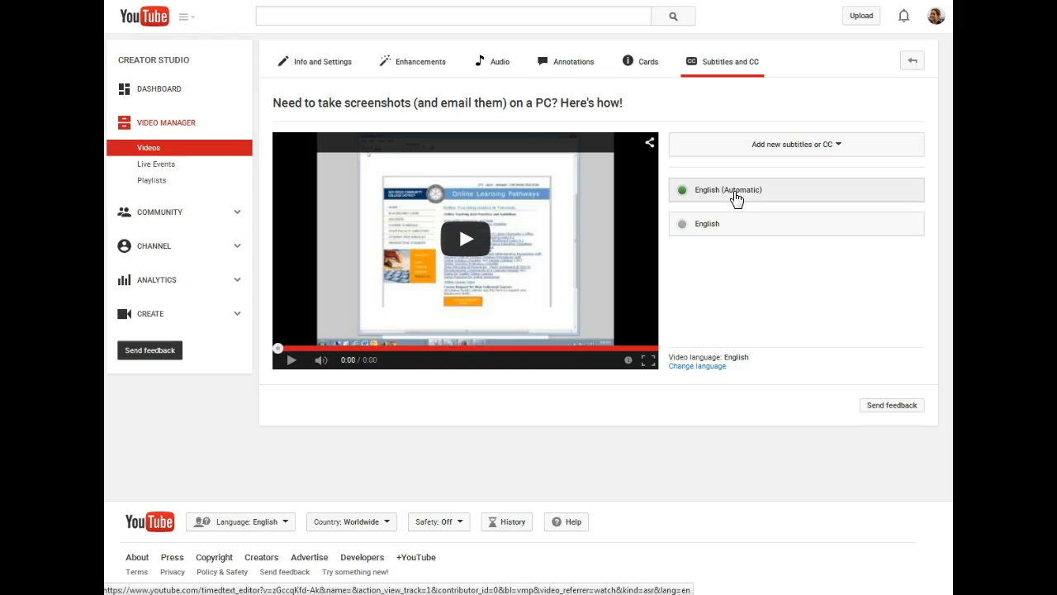
click(719, 221)
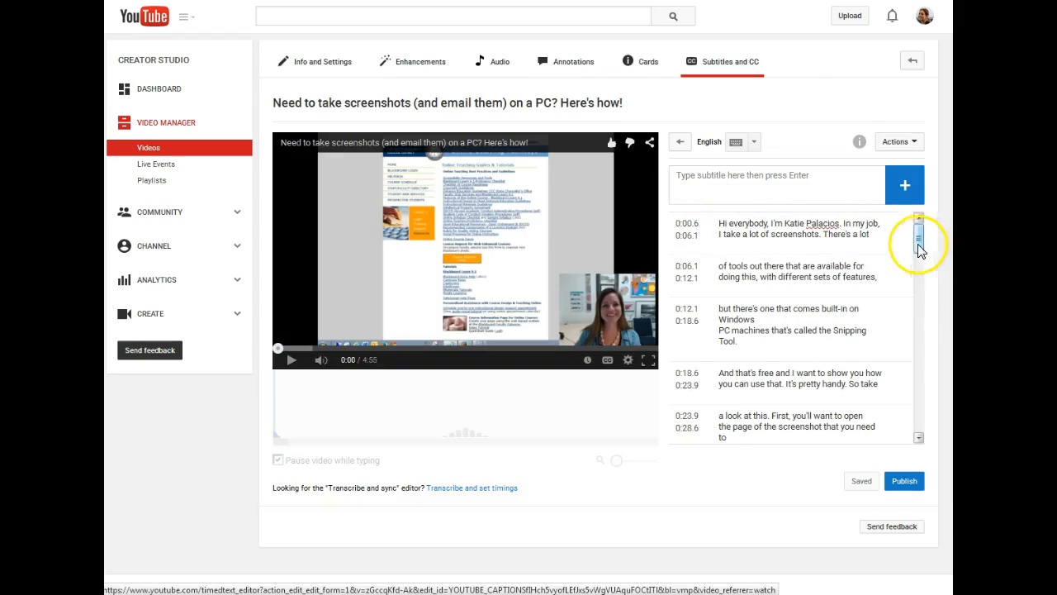
click(907, 484)
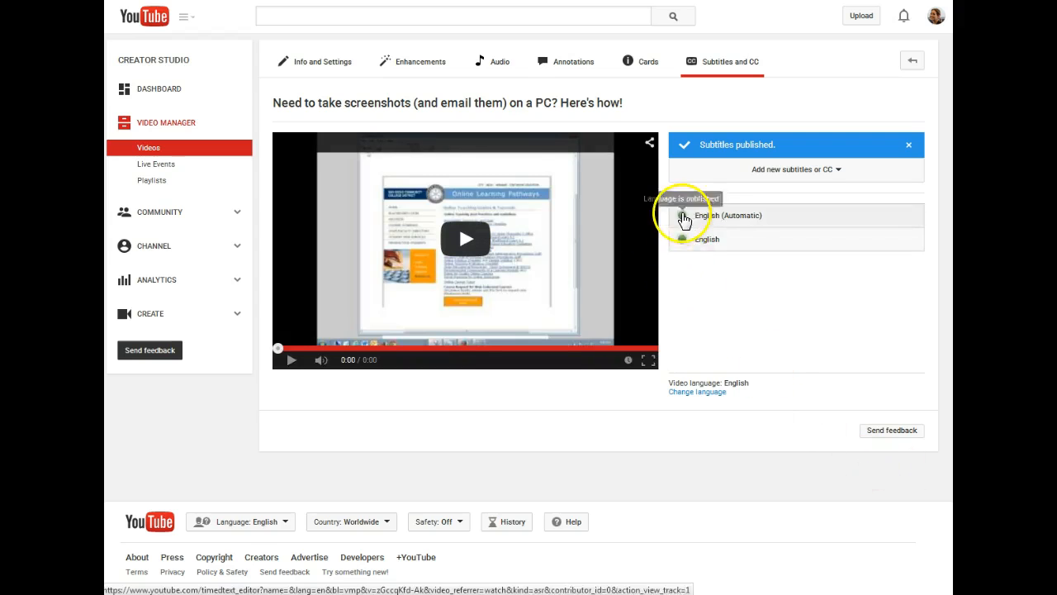
- Open the automatic English captions track and switch it into edit mode
click(739, 220)
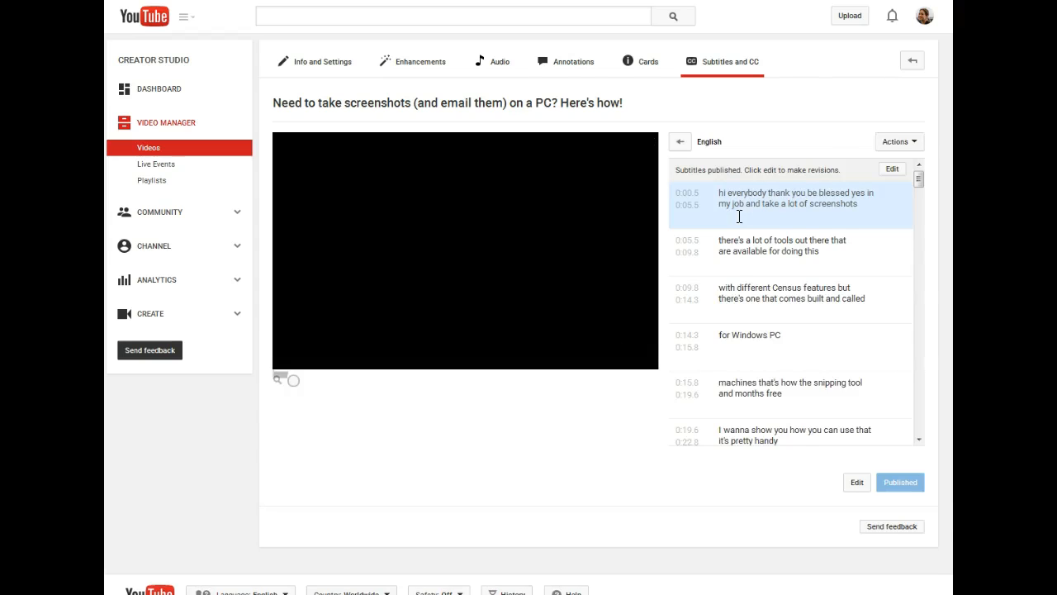
click(902, 141)
click(893, 162)
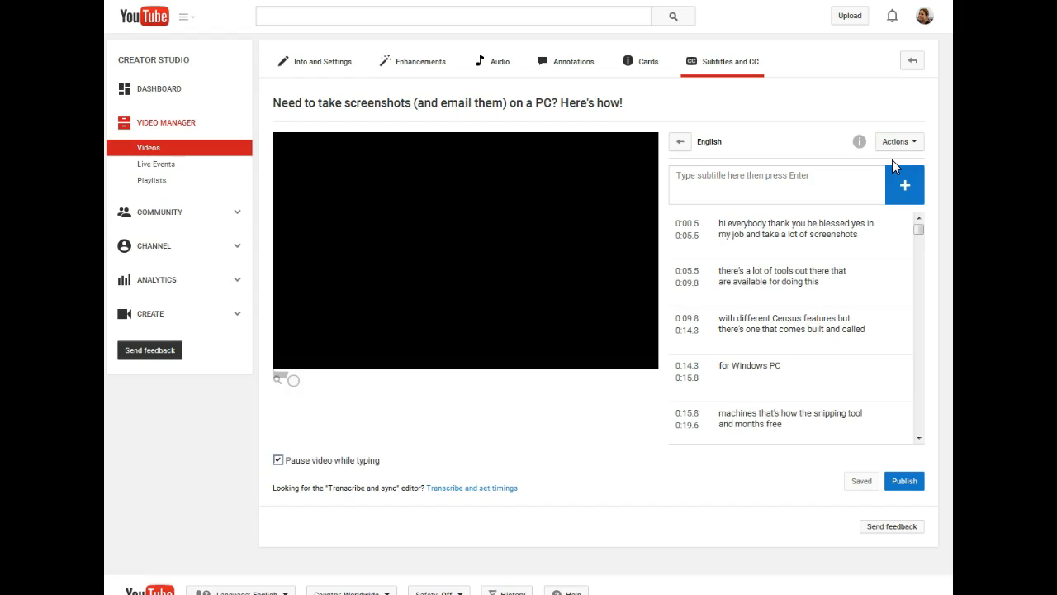
click(673, 142)
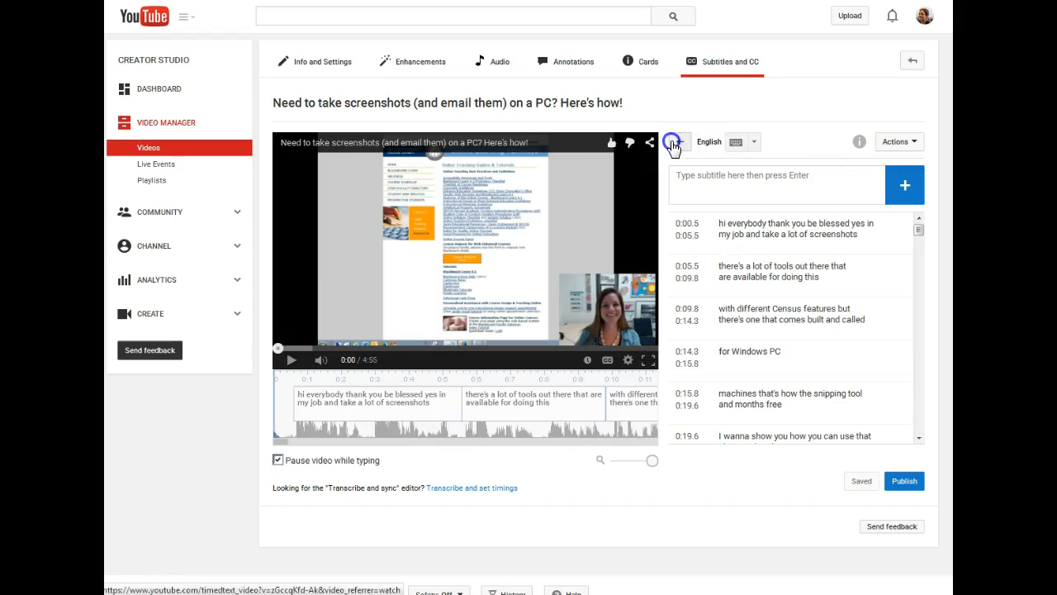